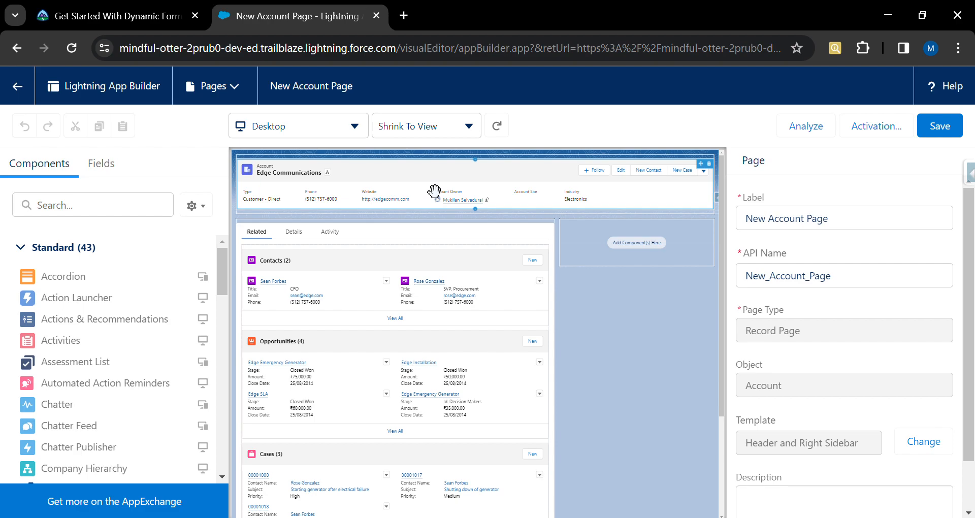
- Upgrade the account page's Highlights Panel to Dynamic Actions by migrating the actions from the Account Layout
click(434, 191)
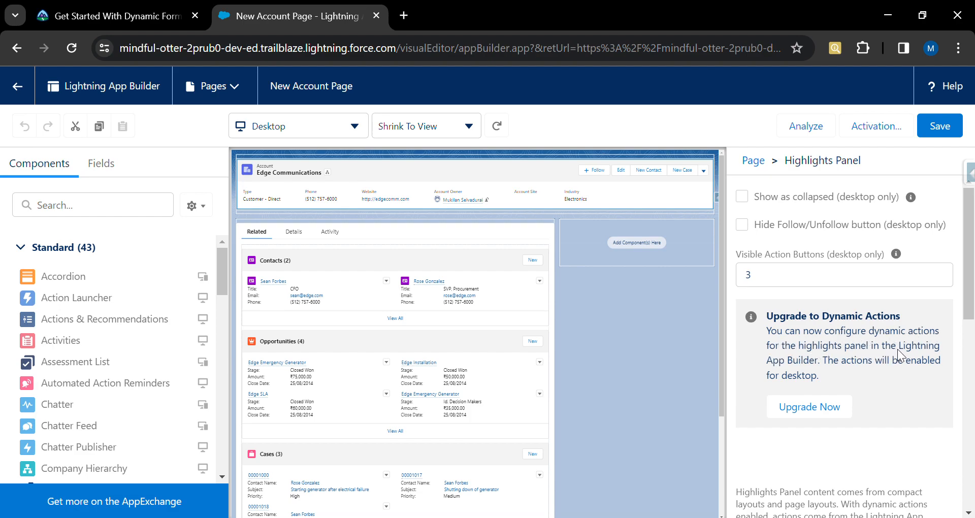
click(821, 409)
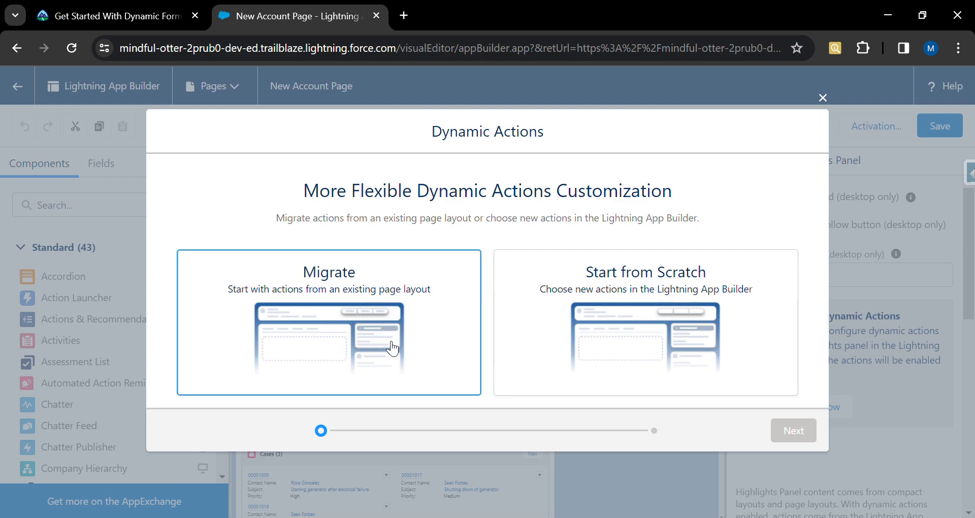
click(603, 334)
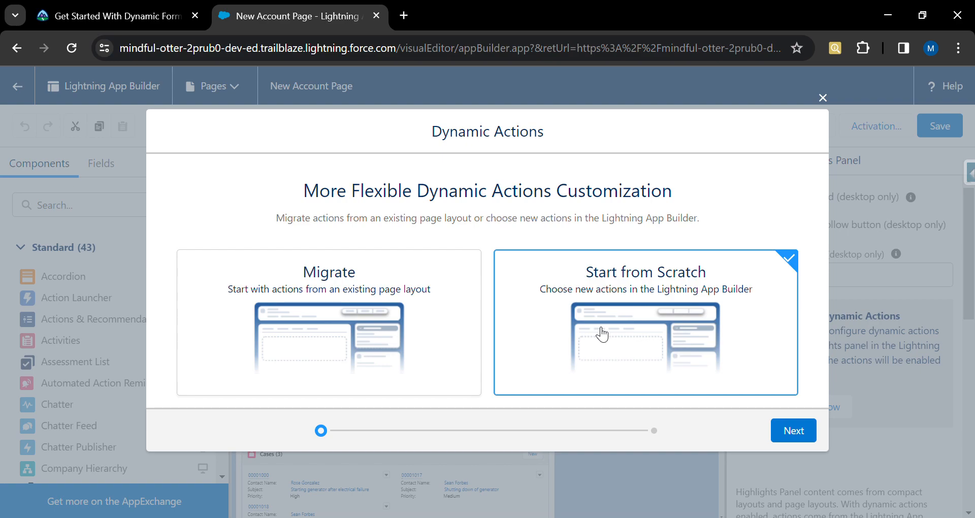
click(412, 329)
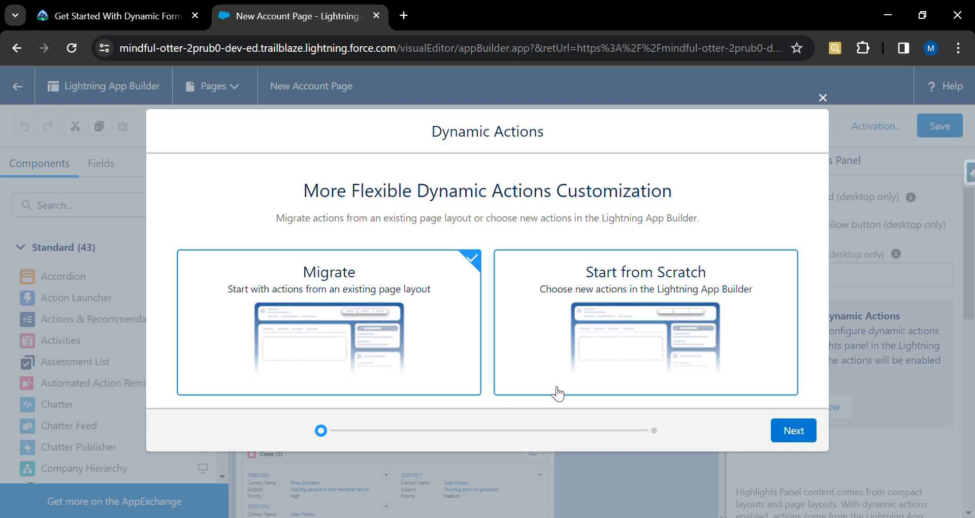
click(801, 433)
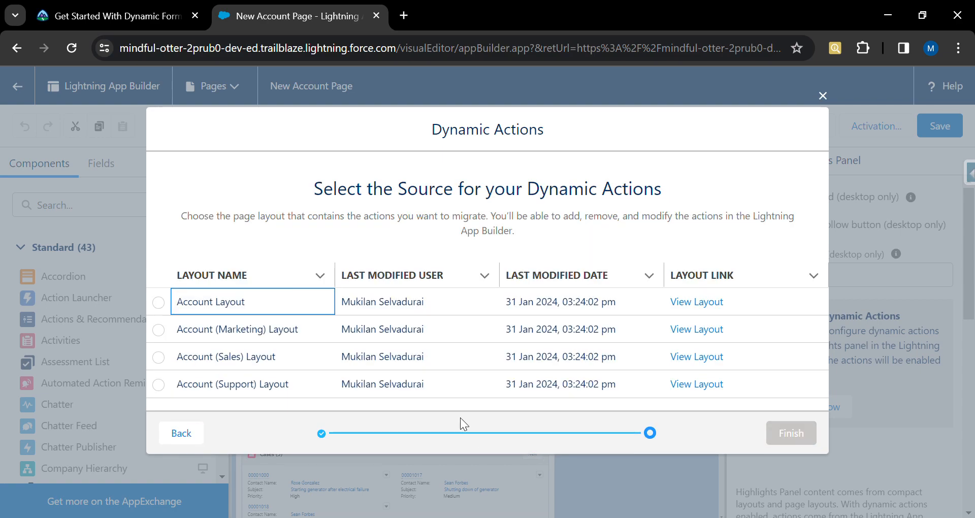
click(158, 302)
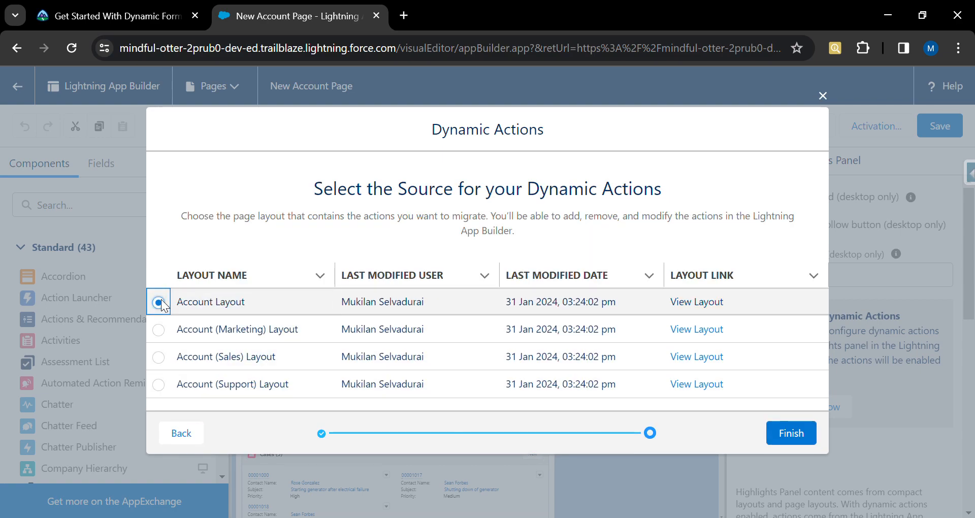
click(796, 441)
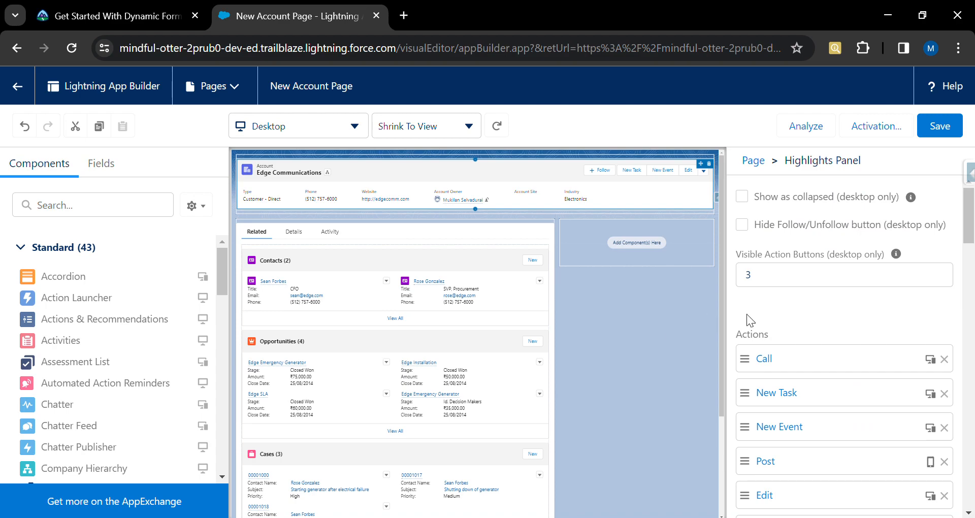
- Review the Highlights Panel's list of migrated actions and the settings of the Related Lists component
scroll(855, 365, down, 2)
scroll(855, 365, down, 10)
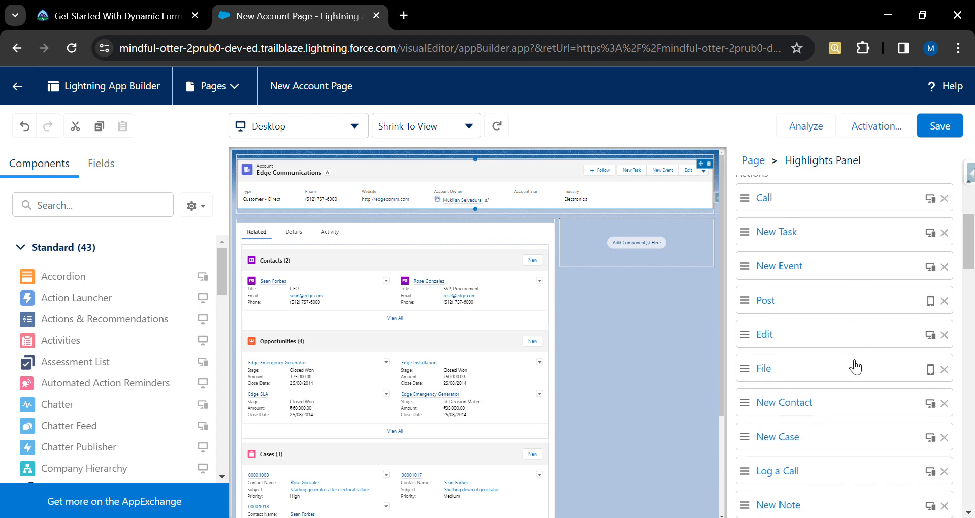
scroll(858, 367, down, 8)
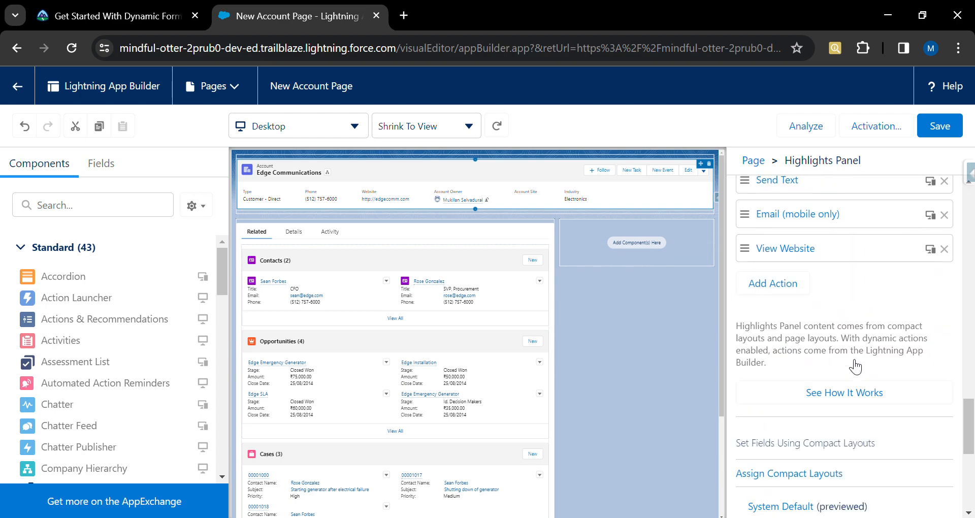
scroll(855, 365, up, 10)
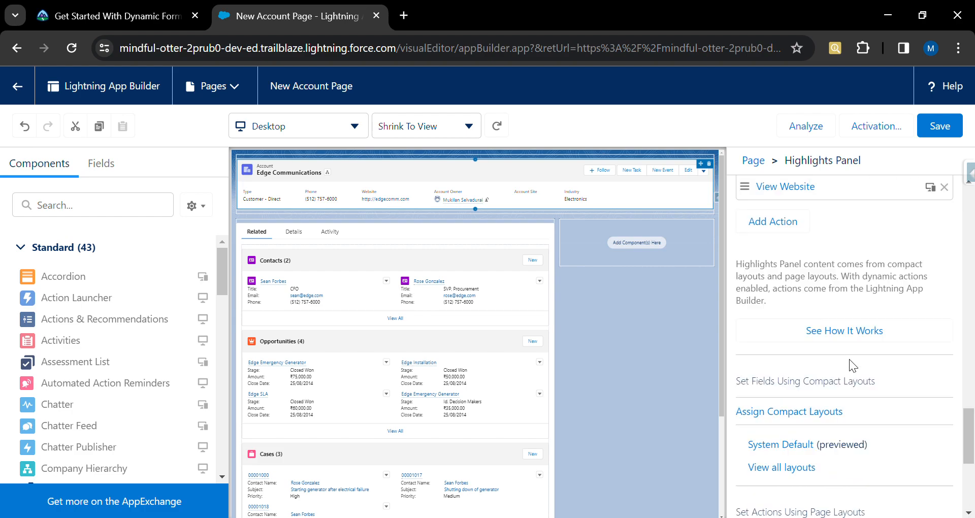
scroll(849, 358, up, 10)
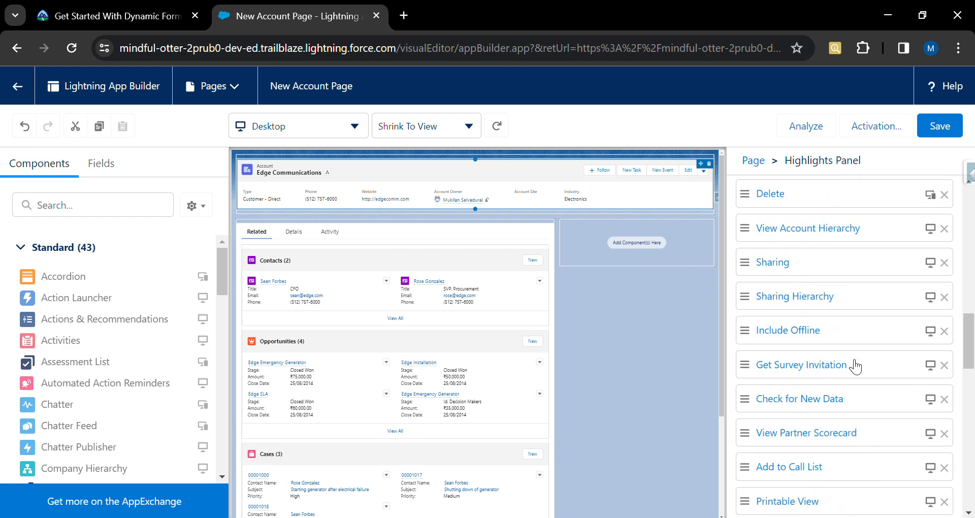
scroll(855, 366, up, 8)
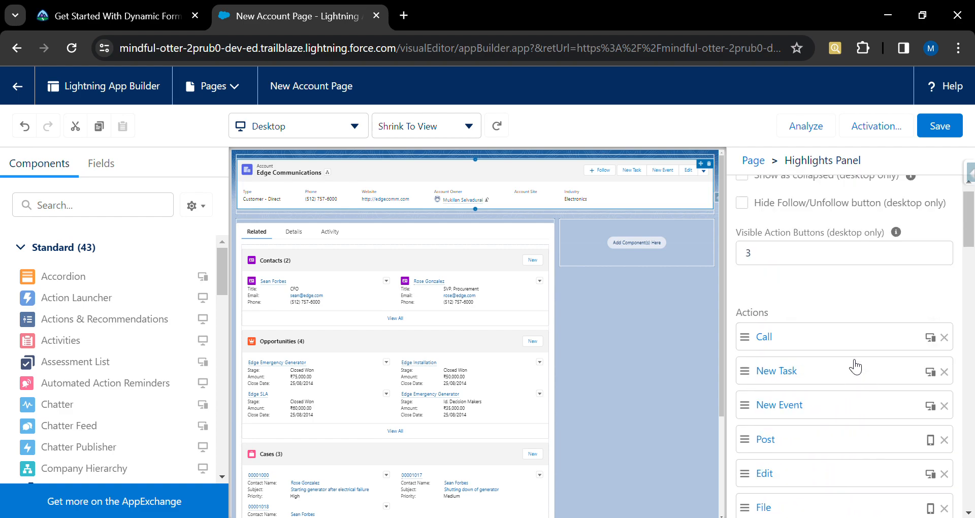
click(322, 287)
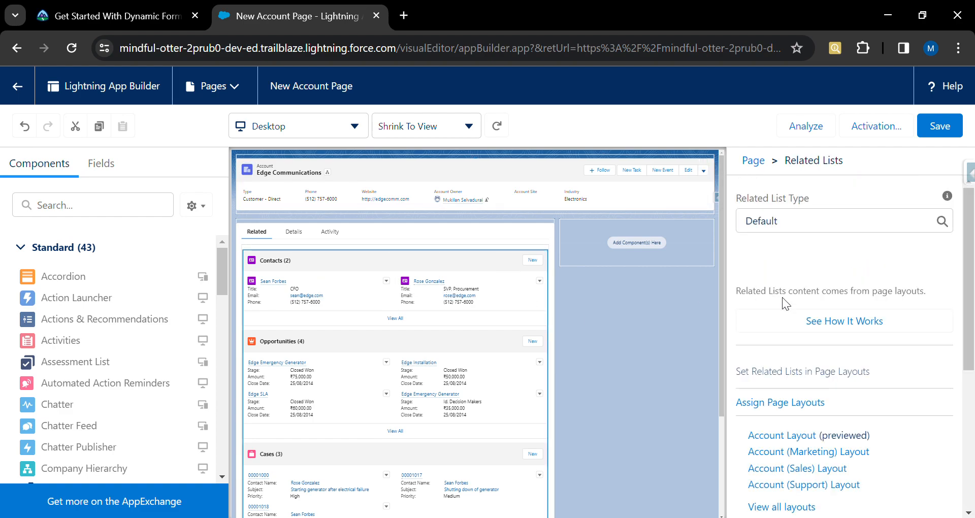
- Start the Dynamic Forms upgrade for the Record Detail component in Details, setting its introduction to be skipped next time
click(294, 233)
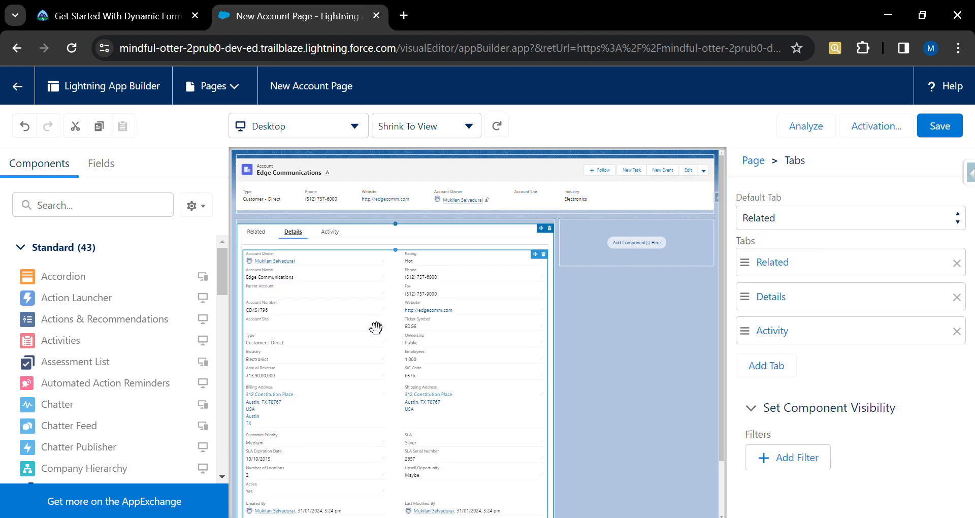
click(376, 328)
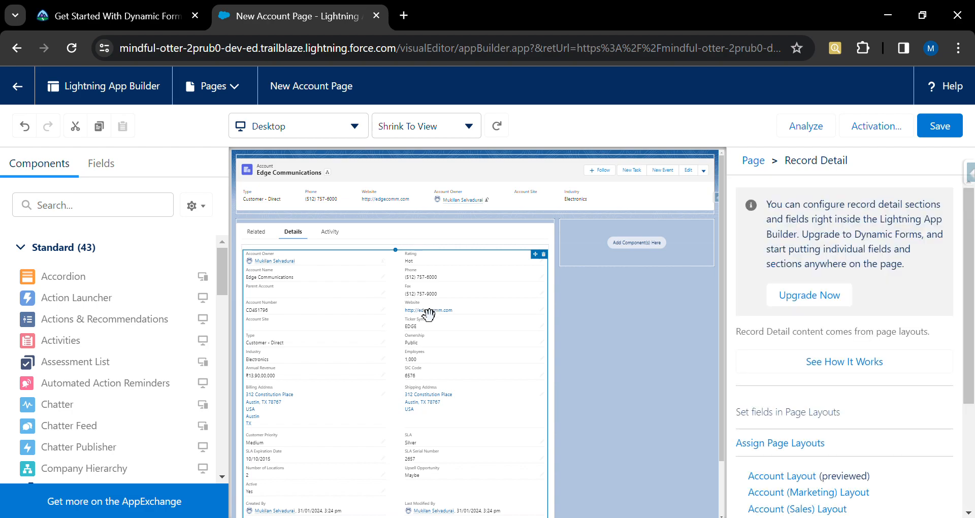
click(819, 296)
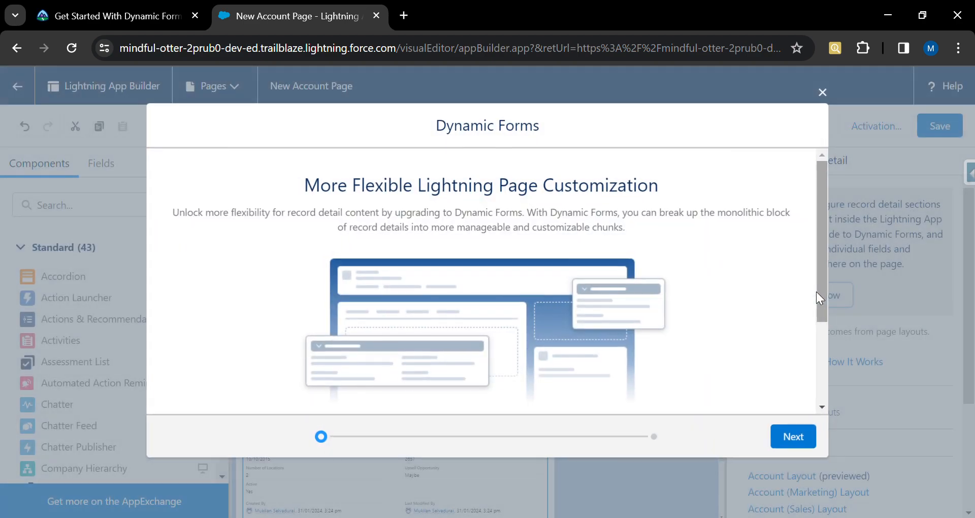
scroll(507, 357, down, 3)
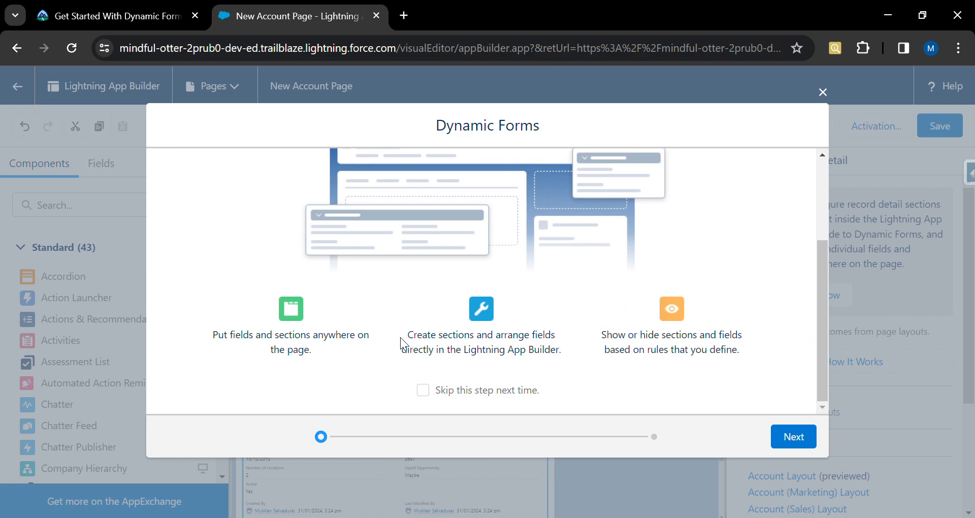
scroll(389, 288, up, 3)
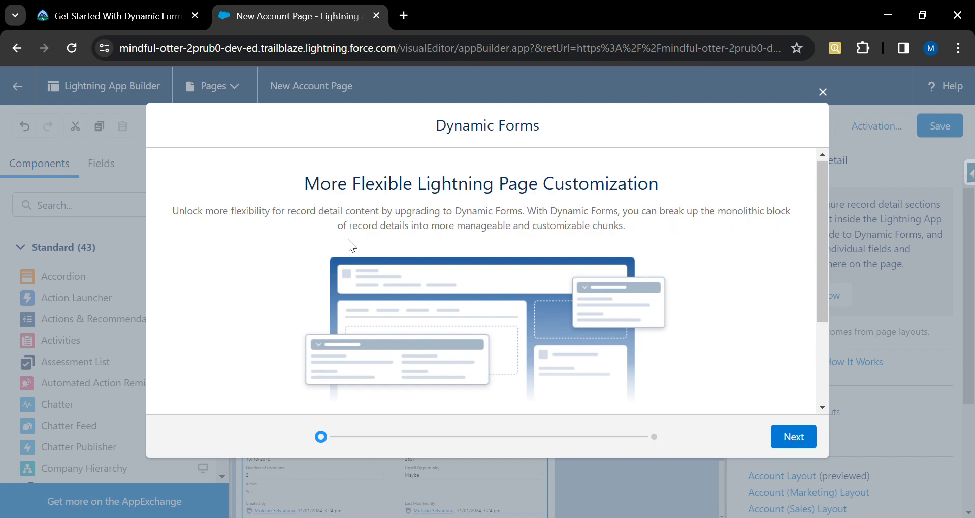
scroll(467, 236, down, 3)
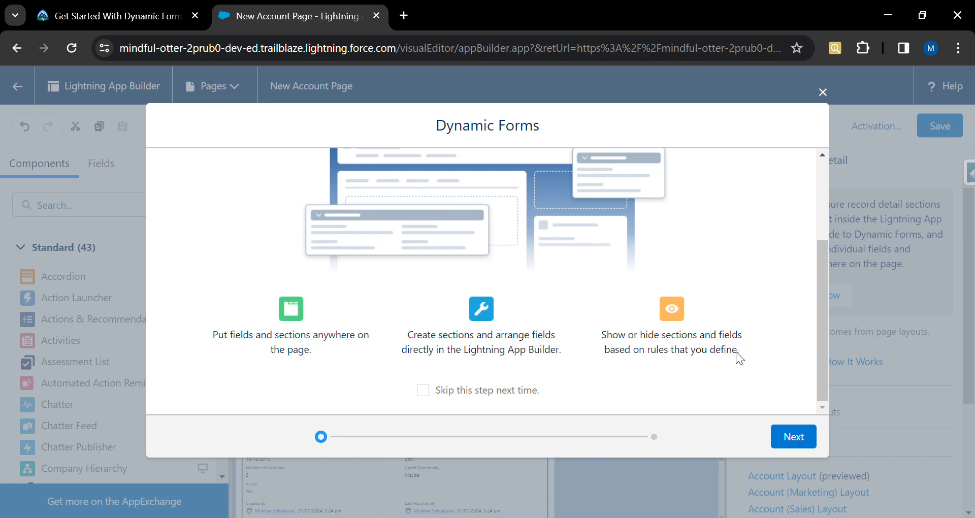
click(423, 391)
click(791, 437)
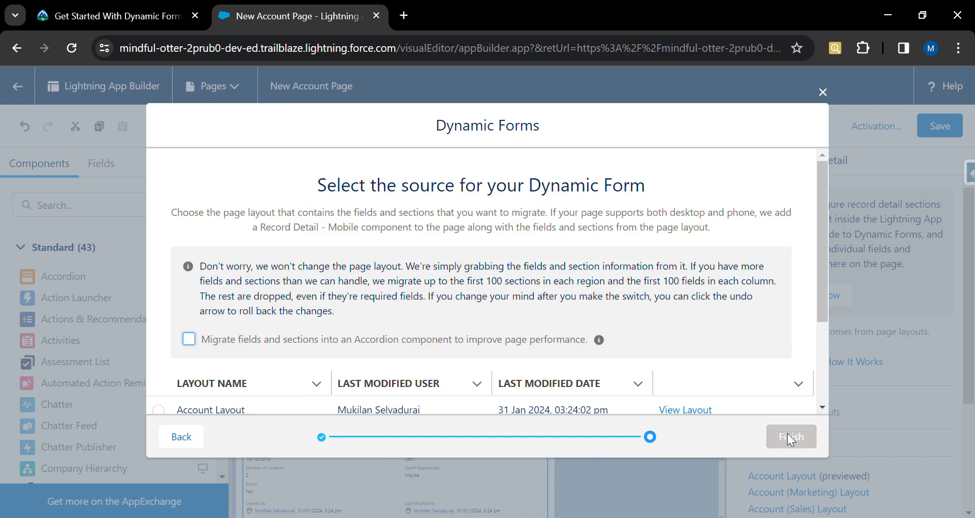
- Finish the Dynamic Forms upgrade using Account Layout as the source, with fields and sections migrated into an Accordion component
scroll(507, 376, down, 2)
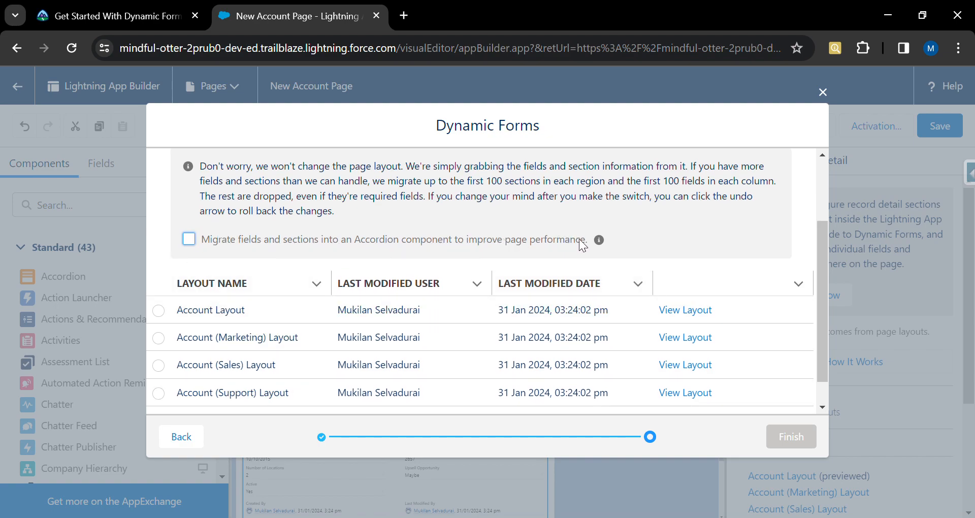
click(188, 241)
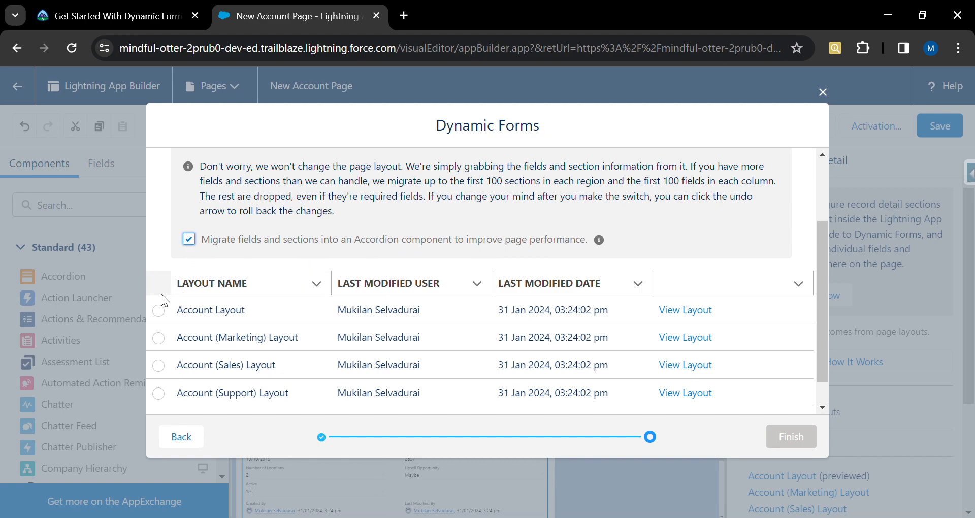
click(159, 310)
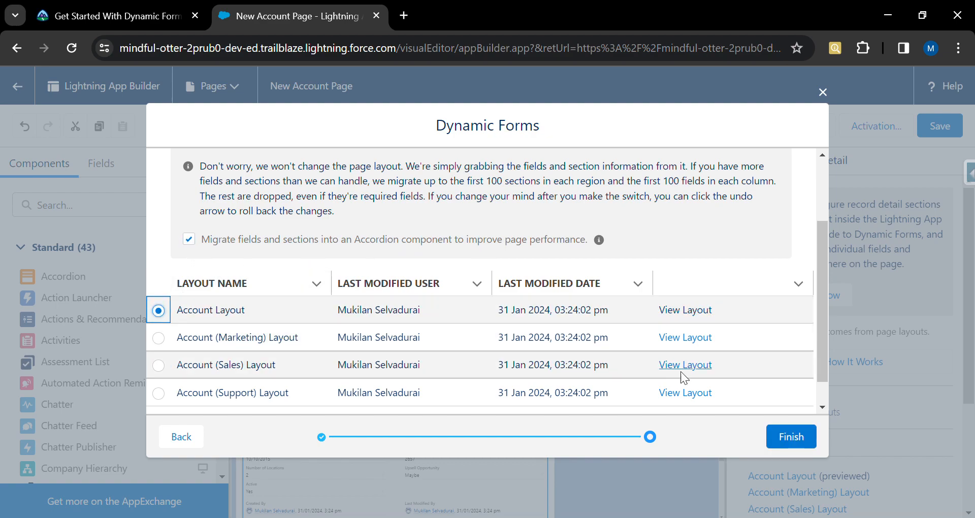
click(792, 440)
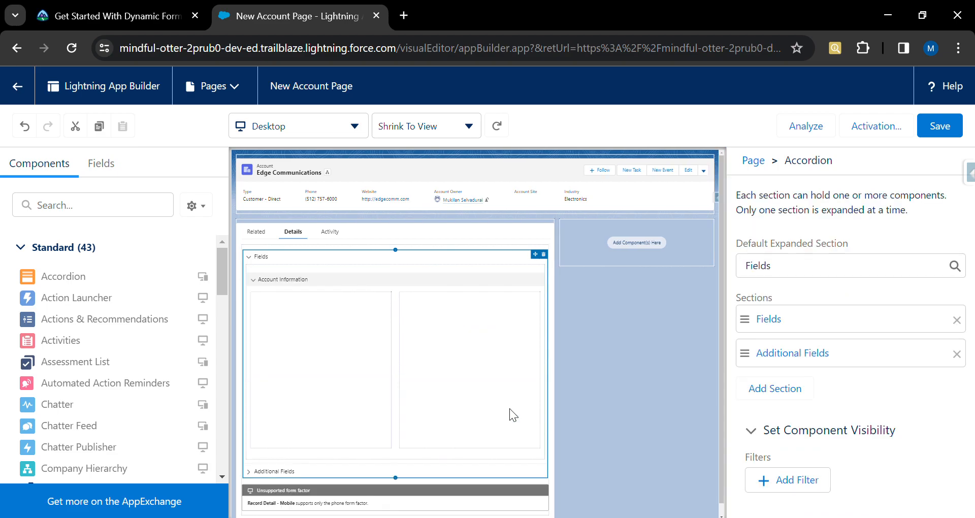
- Remove the Account Owner field from the Account Information section of the Details accordion
scroll(330, 386, down, 2)
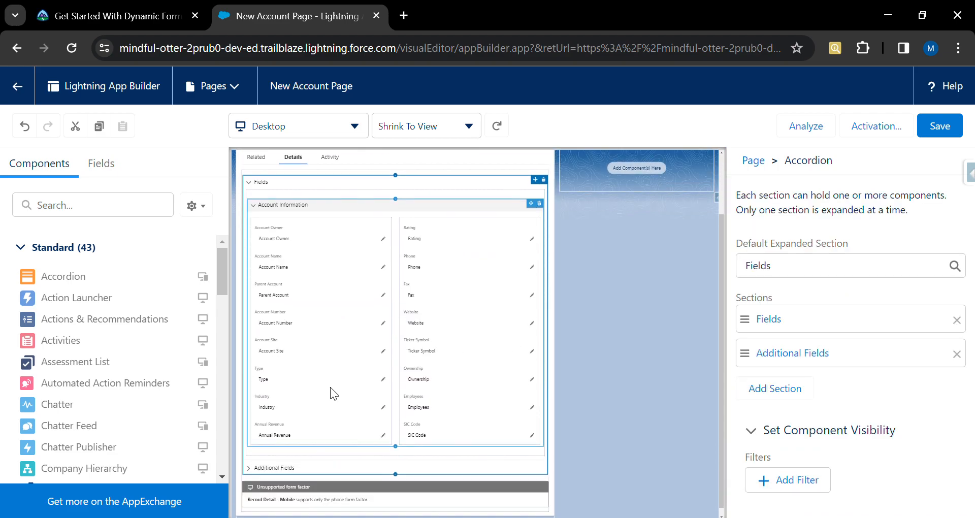
scroll(330, 387, up, 2)
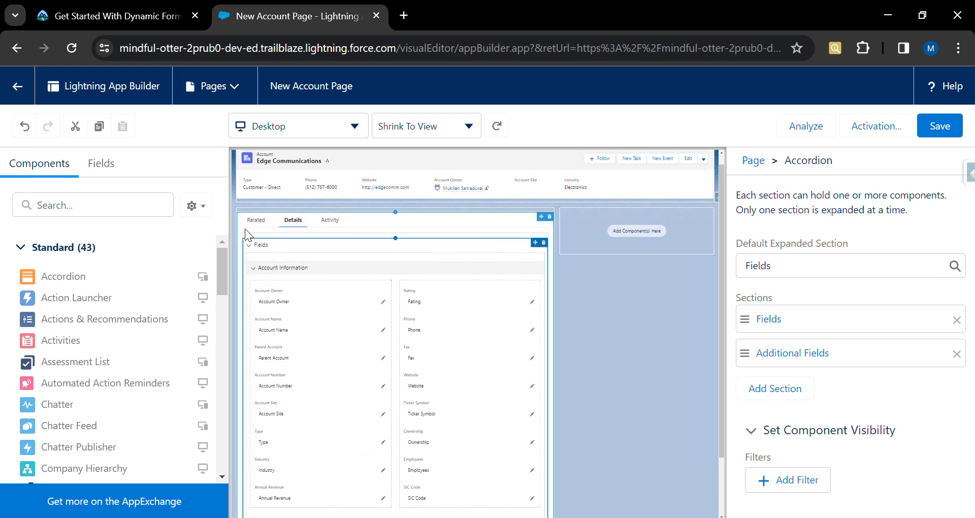
scroll(292, 354, down, 2)
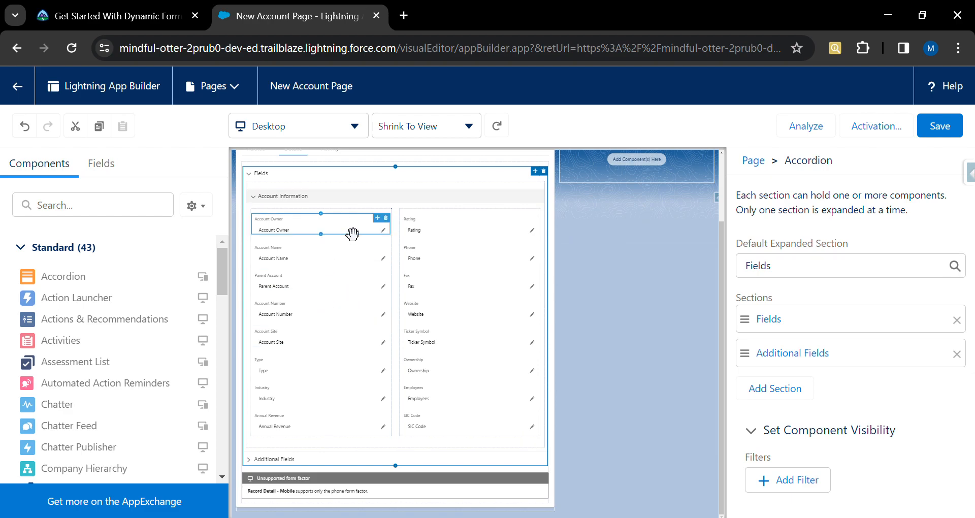
click(352, 234)
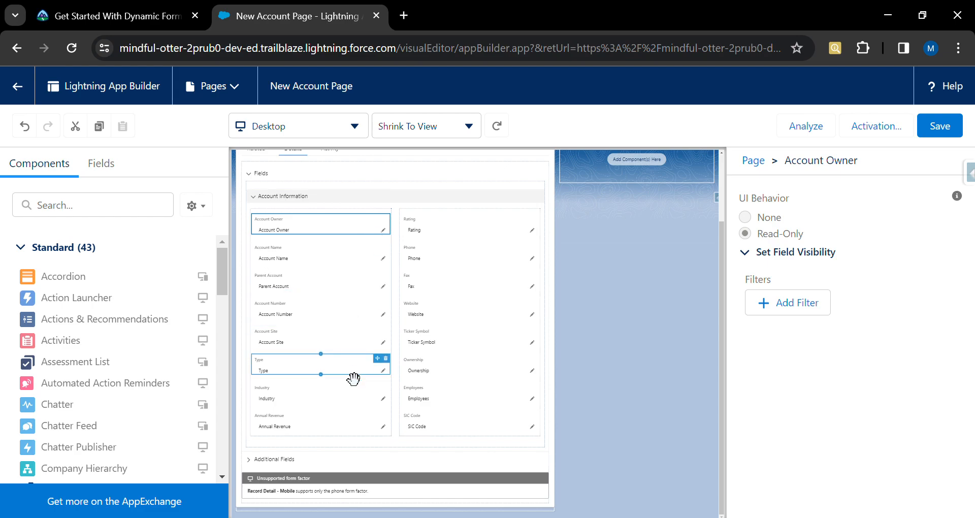
click(362, 259)
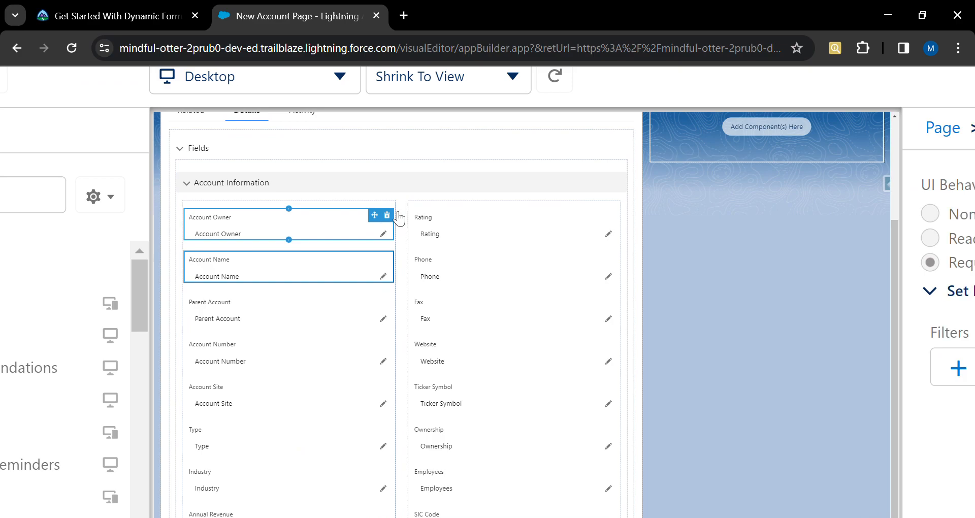
click(387, 216)
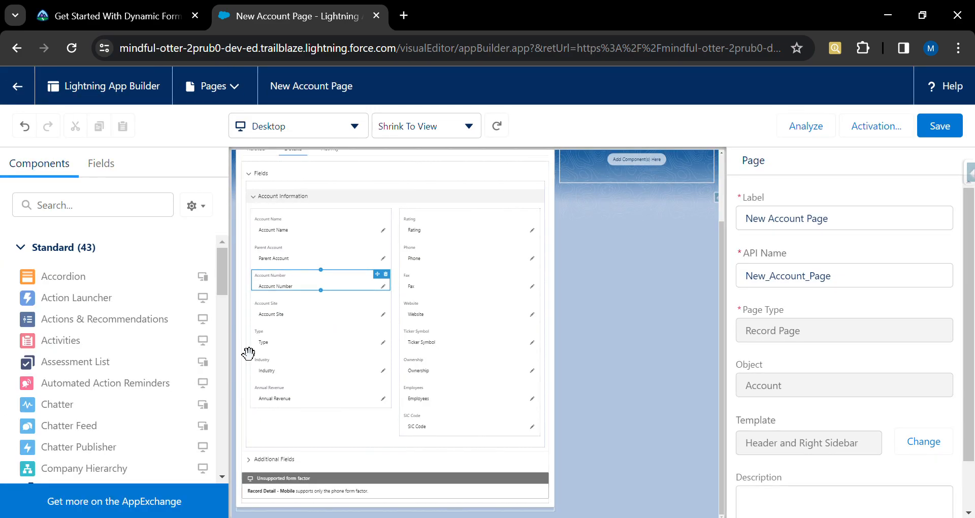
- Add a new Field Section below the Account Information section in the Fields accordion
click(102, 167)
scroll(109, 344, down, 15)
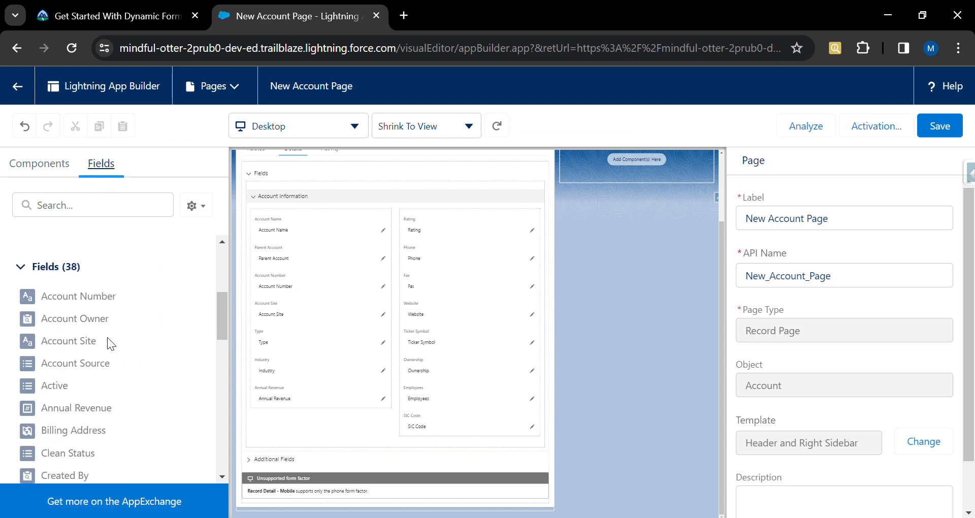
scroll(114, 345, up, 15)
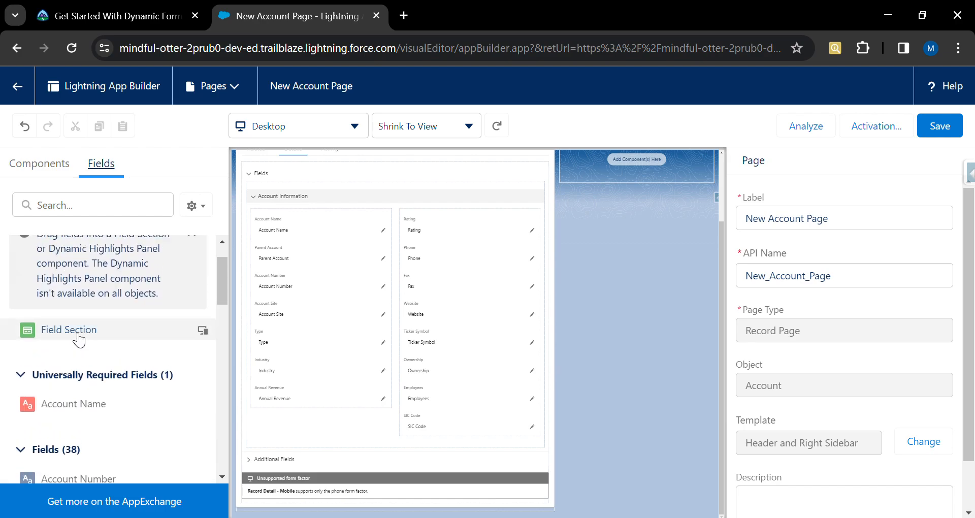
drag(79, 339, 260, 413)
scroll(337, 429, down, 2)
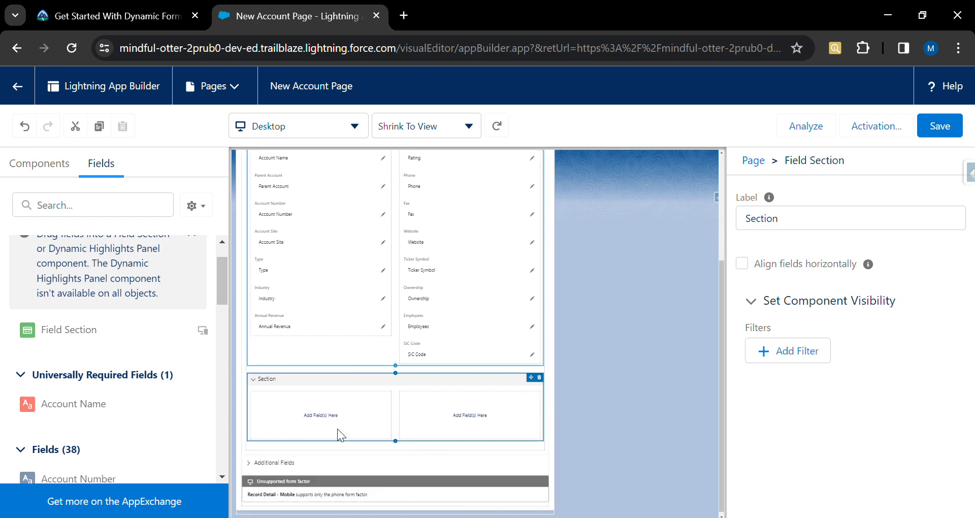
- Add Billing Address to the new section's first column and Created By to its second, and save the page
click(325, 412)
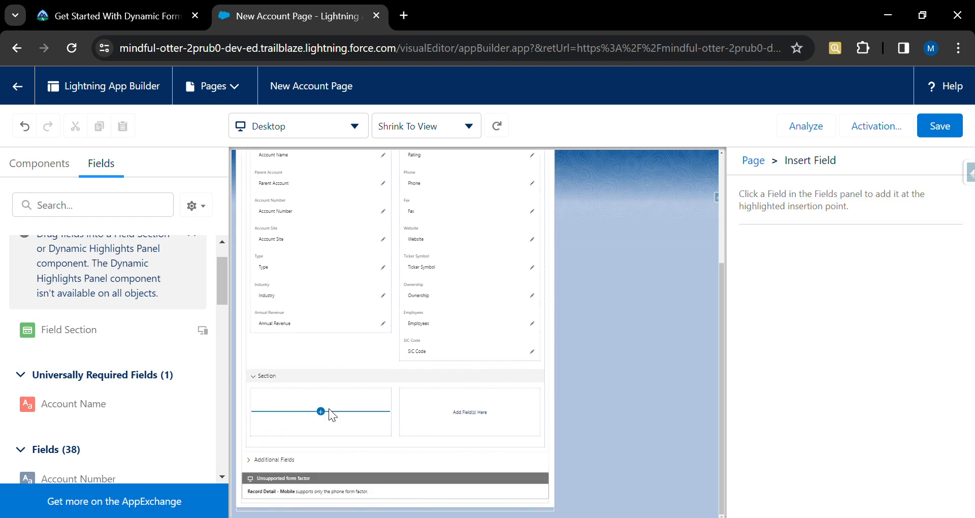
scroll(183, 427, down, 5)
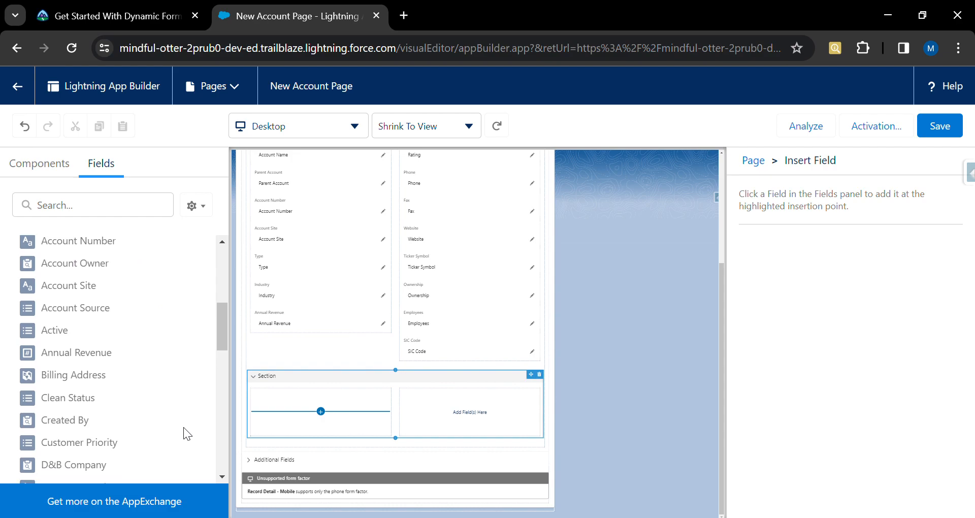
click(99, 383)
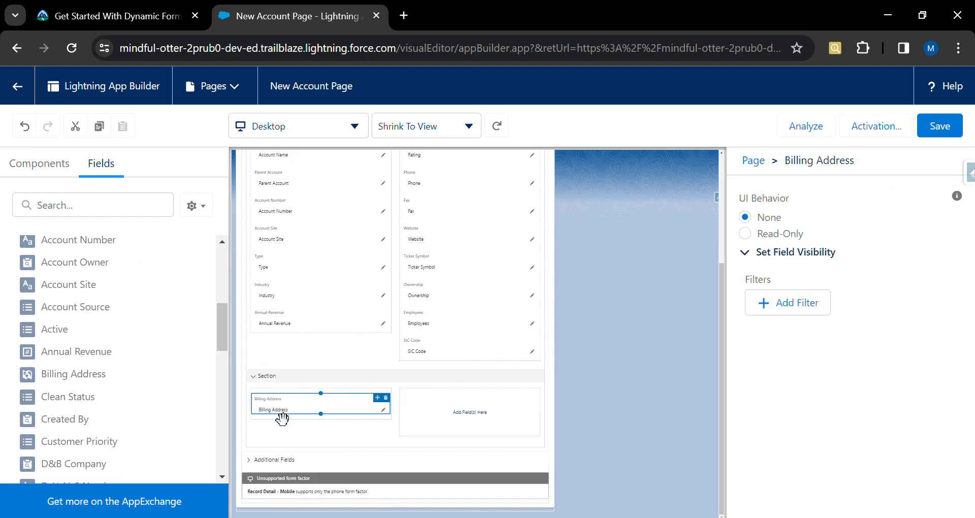
drag(78, 417, 428, 404)
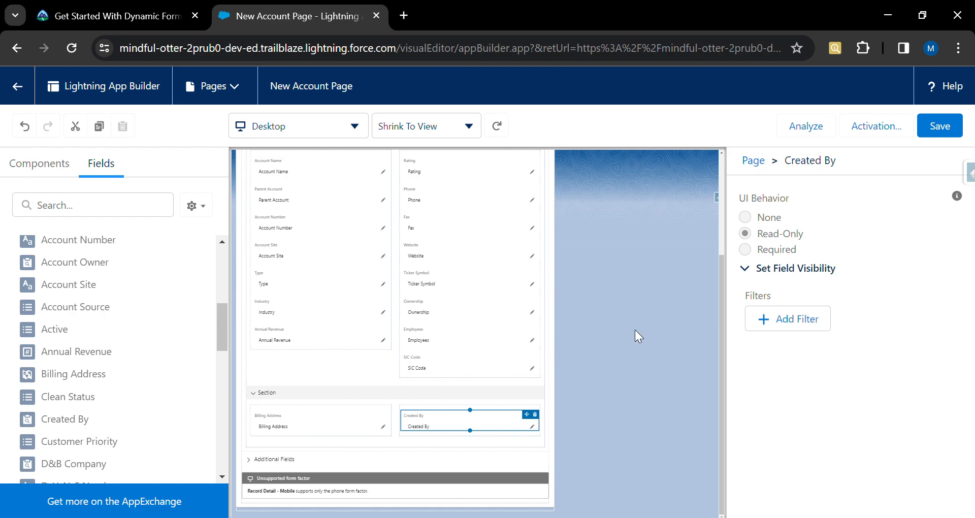
scroll(634, 330, up, 3)
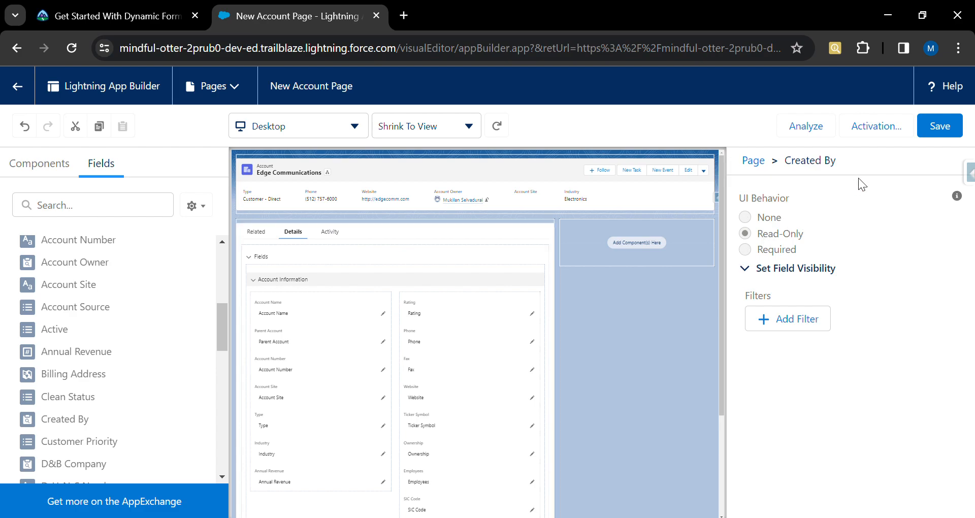
click(939, 132)
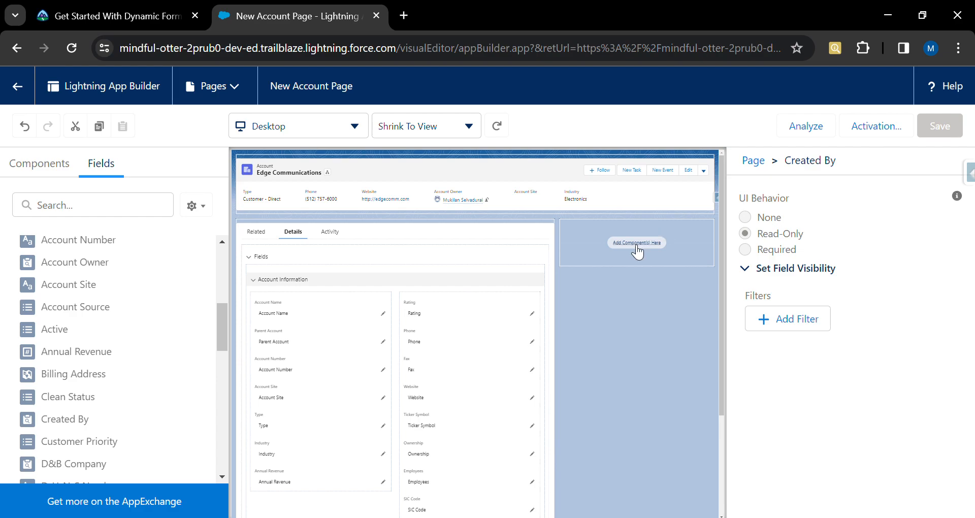